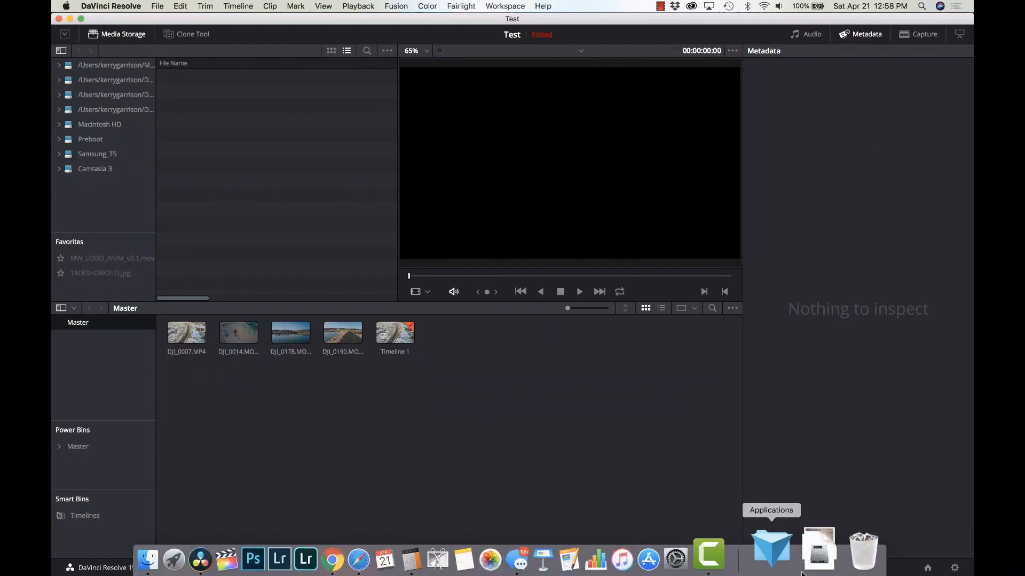
Check the Applications folder for installed DaVinci Resolve versions, including the contents of the DaVinci Resolve 12.5 folder.
left_click(788, 564)
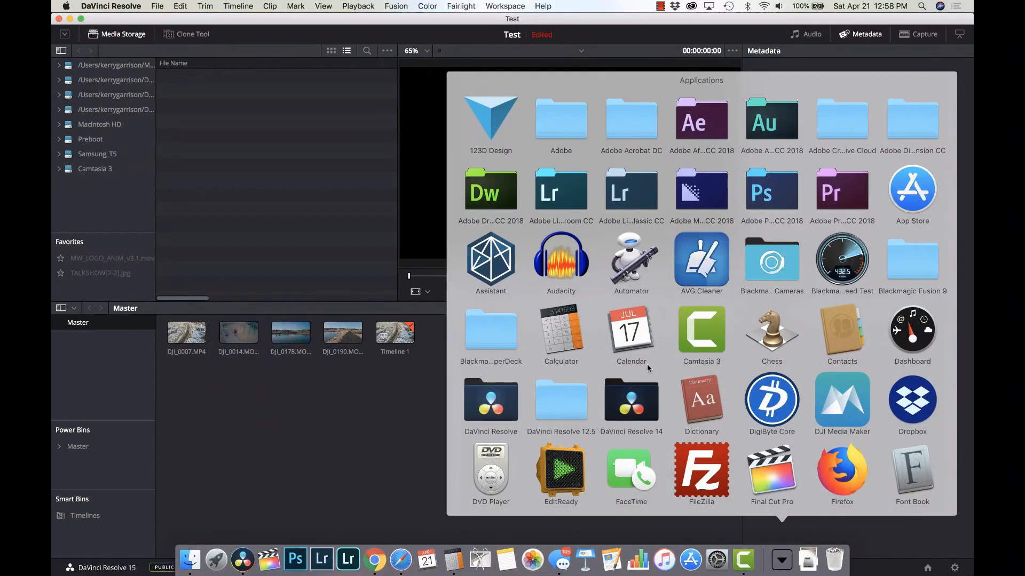
left_click(570, 409)
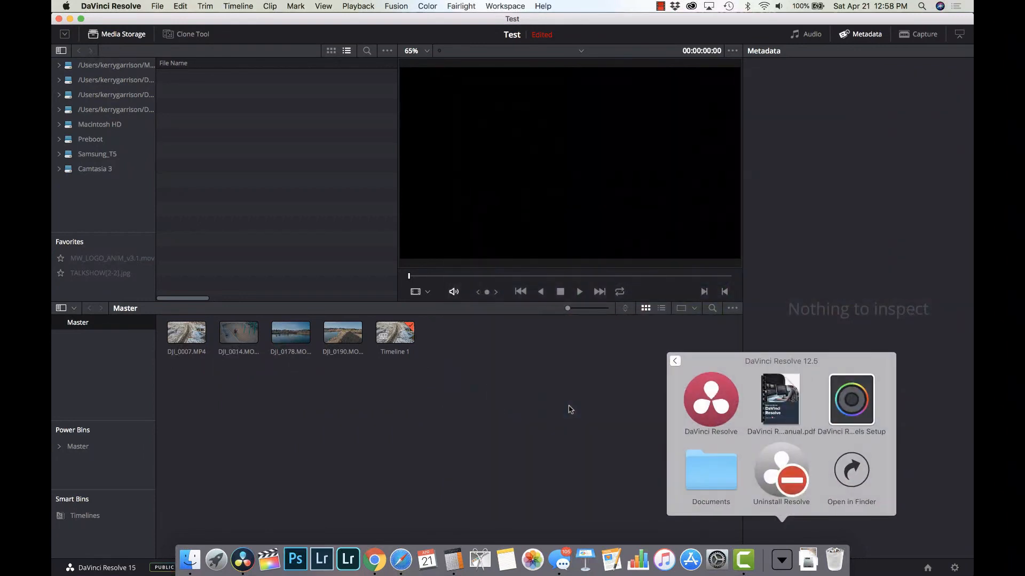
left_click(675, 361)
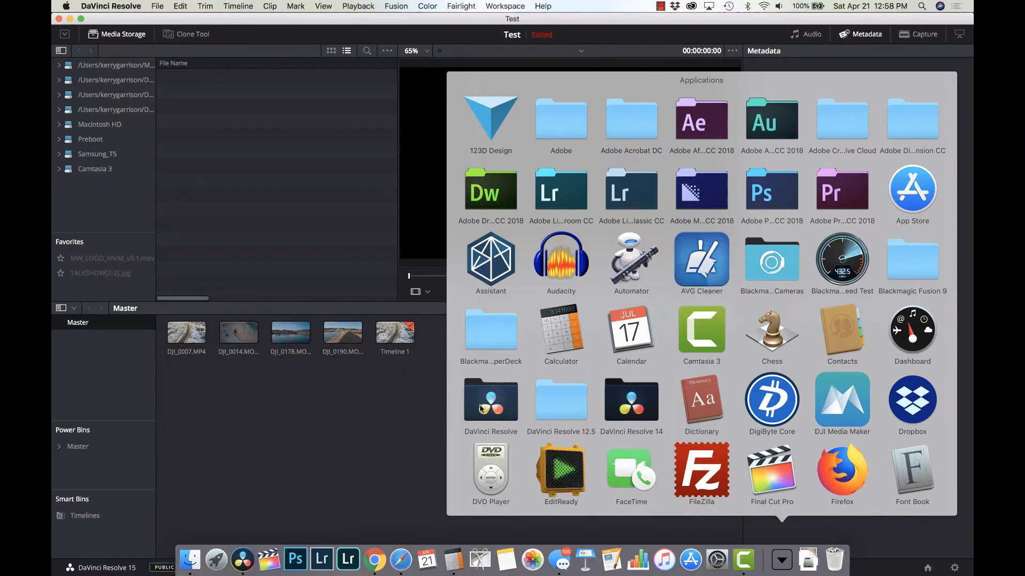
left_click(356, 419)
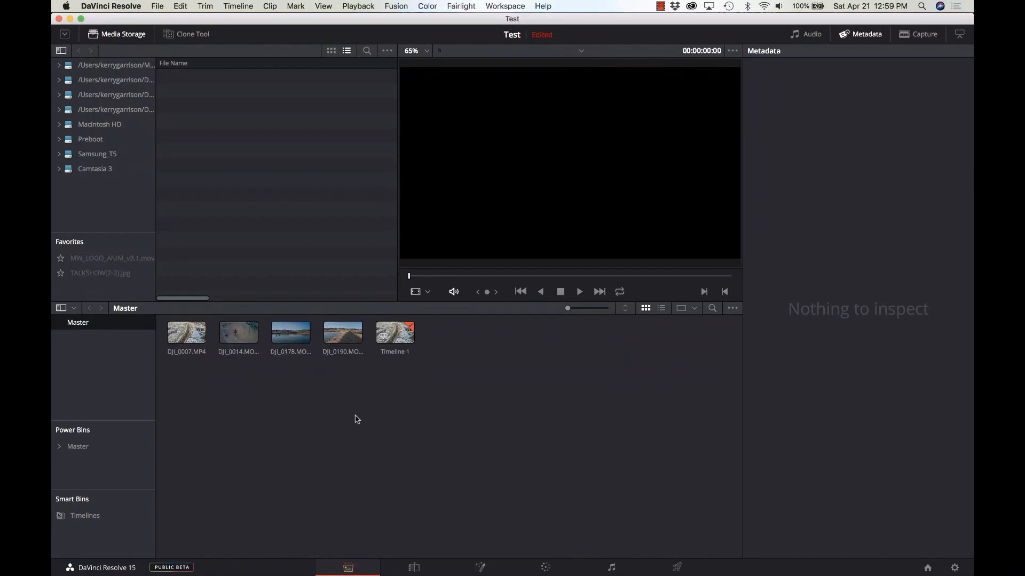
View the clip's node graph on the Fusion page, and browse the Cinelike-D Luts and Lehua LUTs folders on the Color page.
left_click(482, 568)
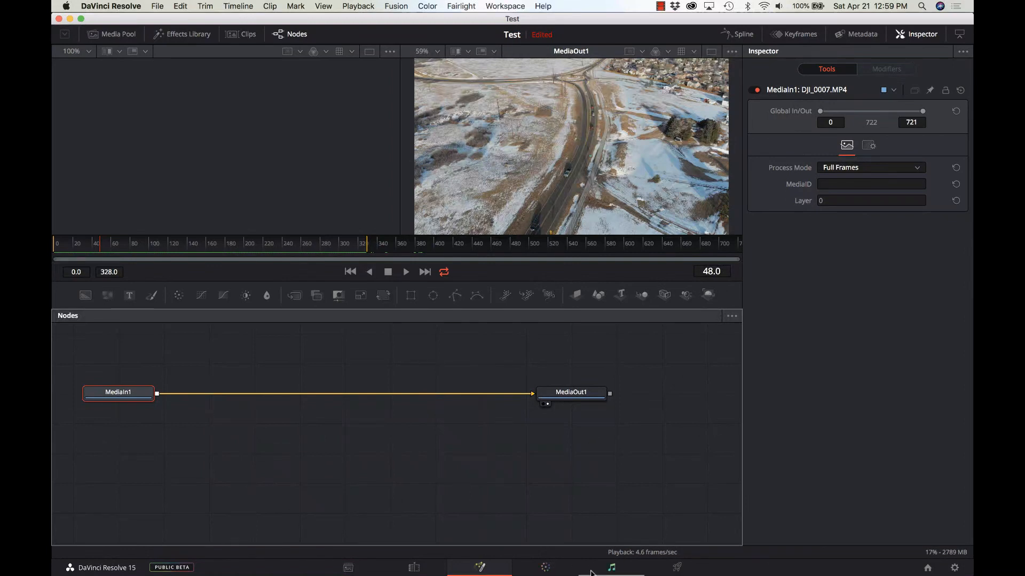
left_click(547, 570)
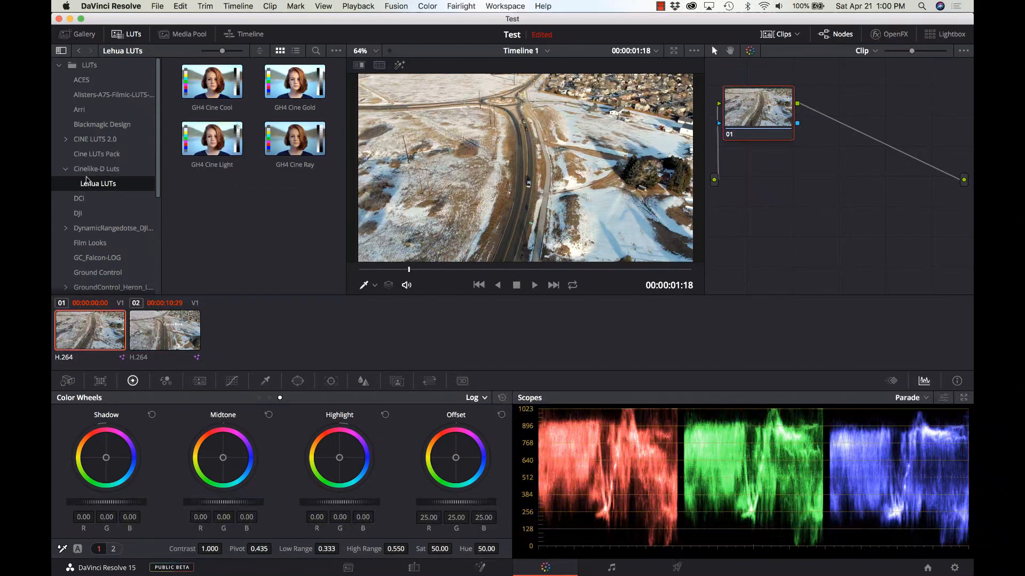
left_click(104, 169)
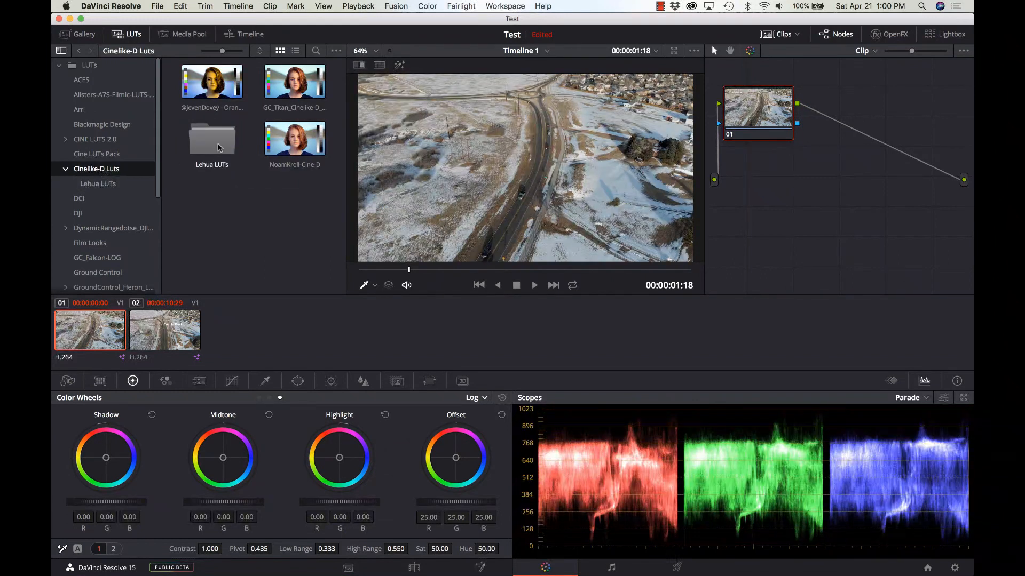
double_click(216, 143)
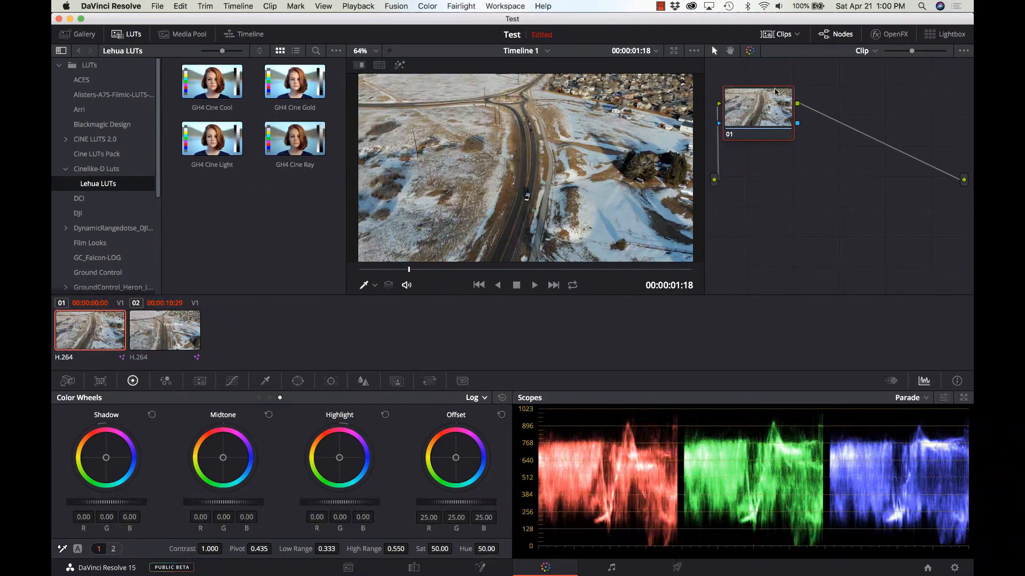
Reset the grade of node 01 and apply the NoamKroll-Cine-D LUT from the Cinelike-D Luts folder to it.
right_click(772, 100)
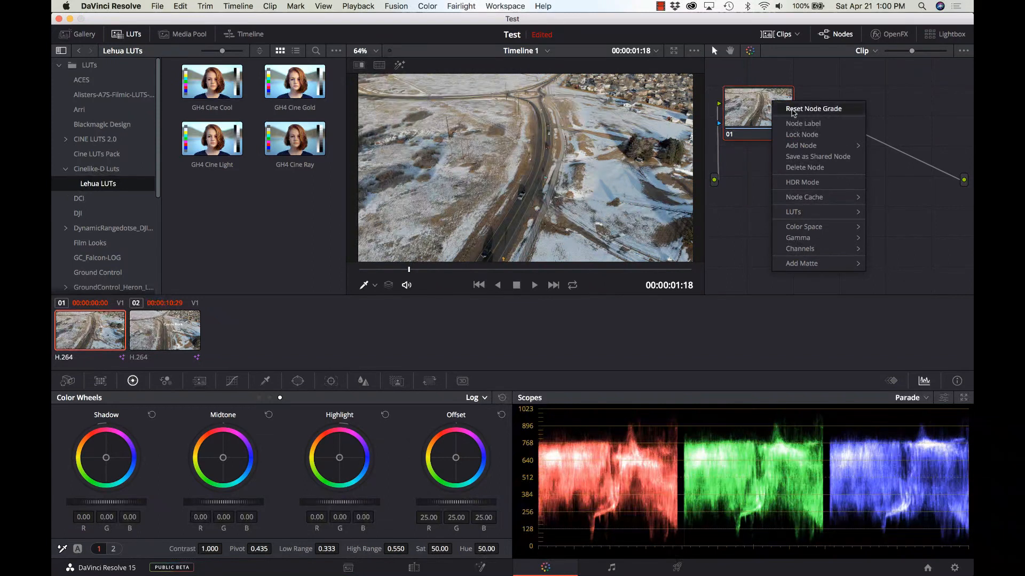
left_click(793, 110)
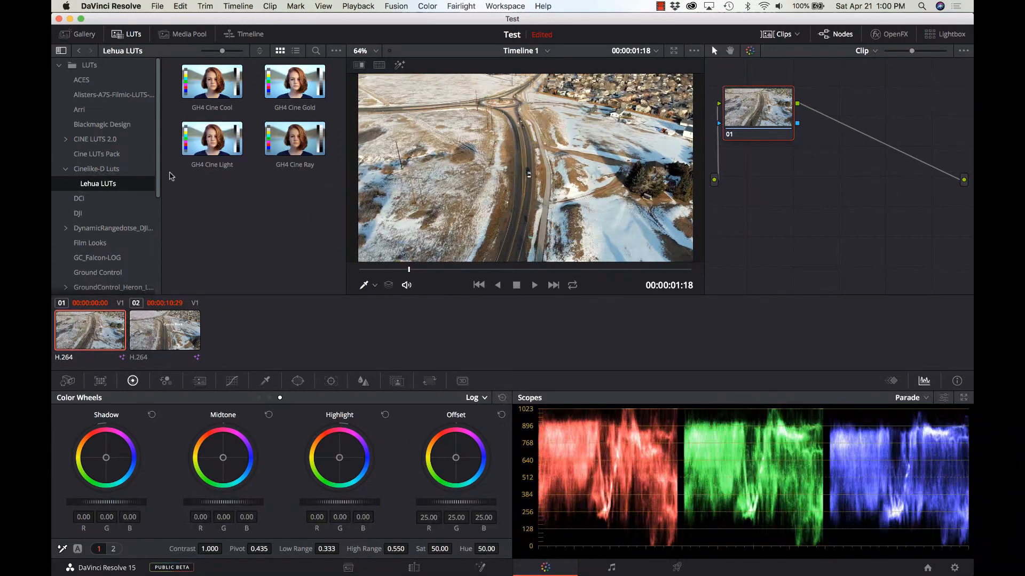
left_click(106, 169)
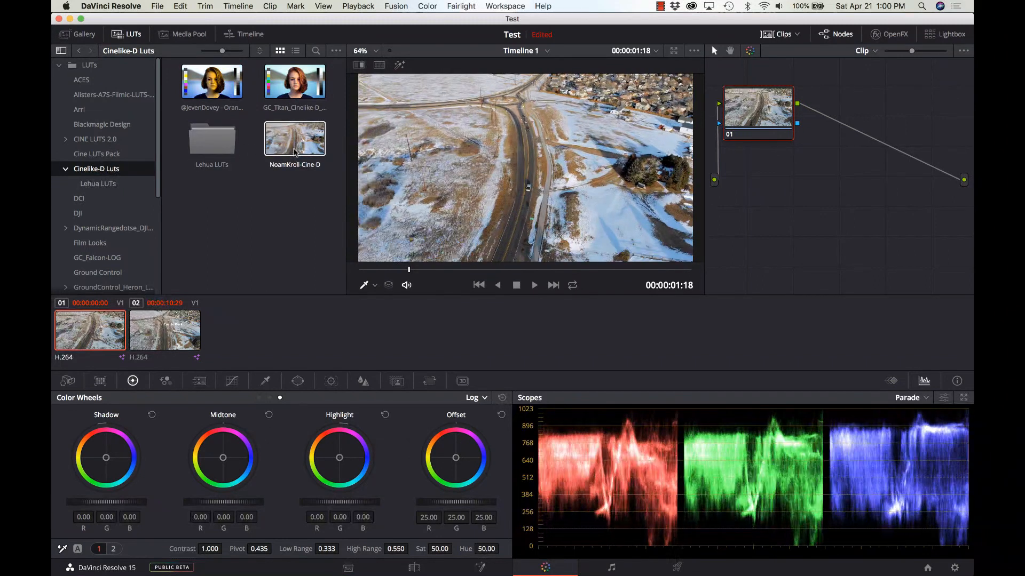
left_click_drag(296, 153, 763, 112)
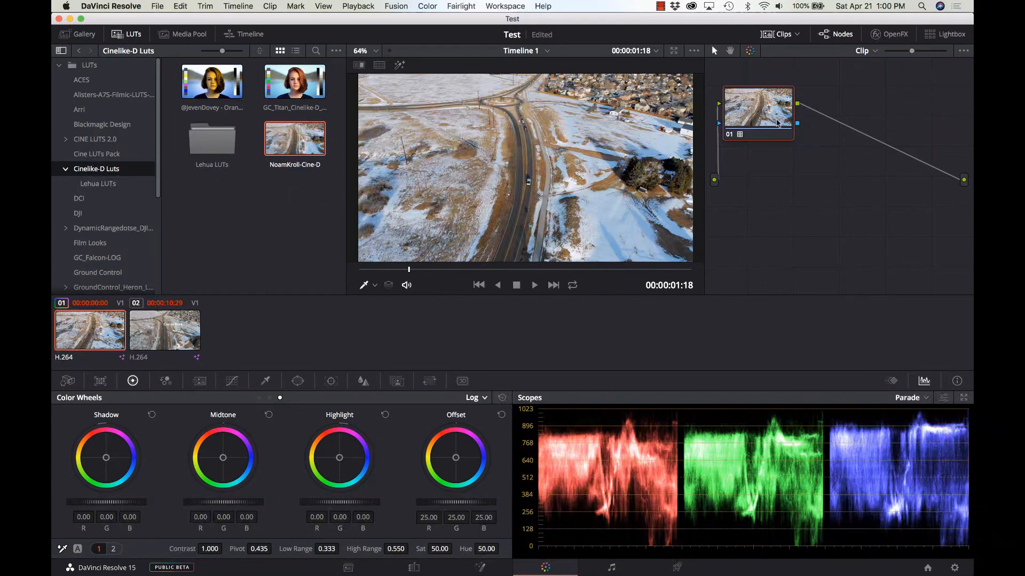
Look through the FairlightFX audio effects on the Fairlight page, including Noise Reduction.
left_click(614, 568)
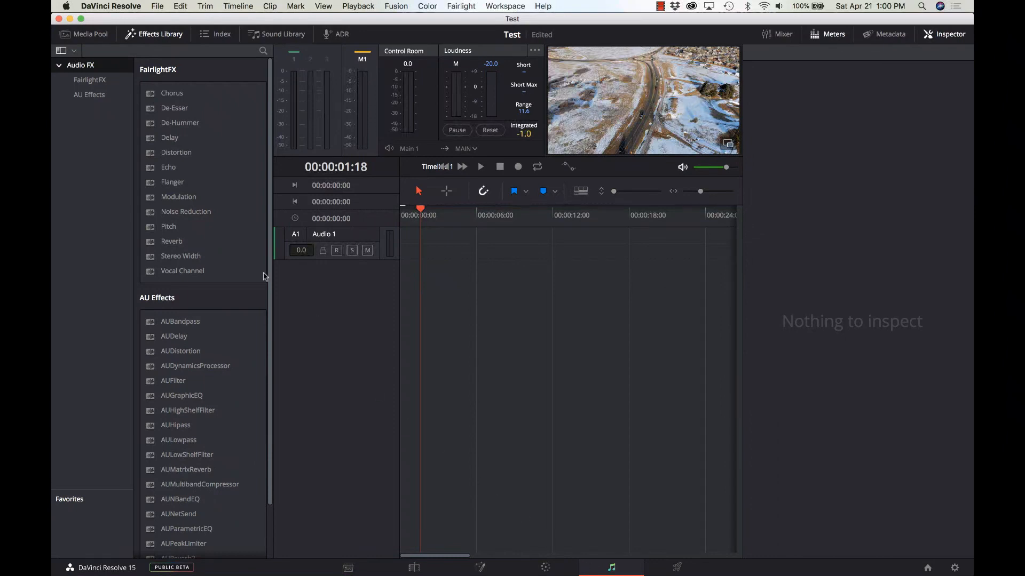
left_click(207, 214)
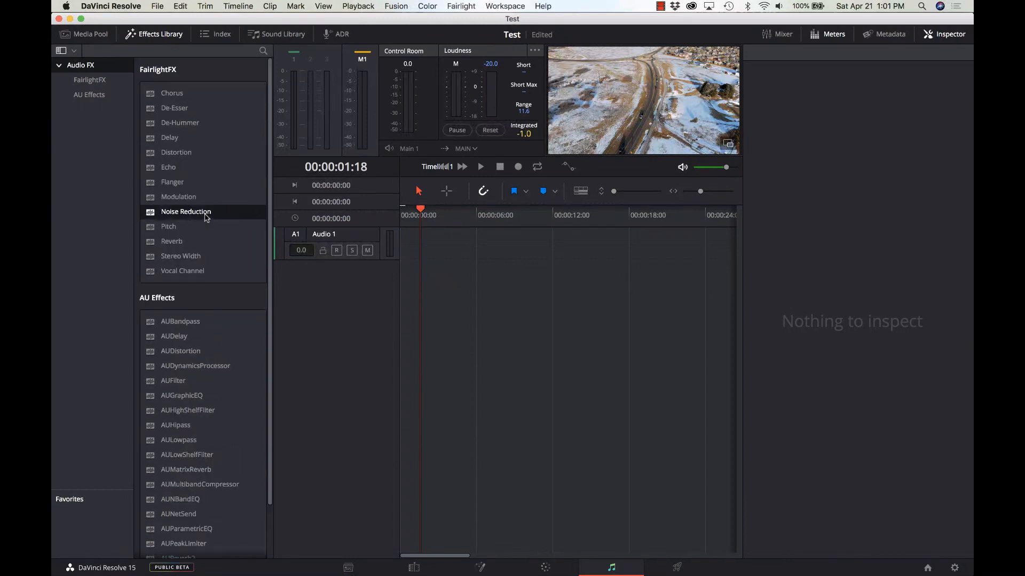
scroll(205, 217, "up", 3)
On the Edit page, add the Fusion title Lower 3rd Corporate Corners 1 Line above the DJI_0007.MP4 clip, starting about 1 second in.
left_click(414, 569)
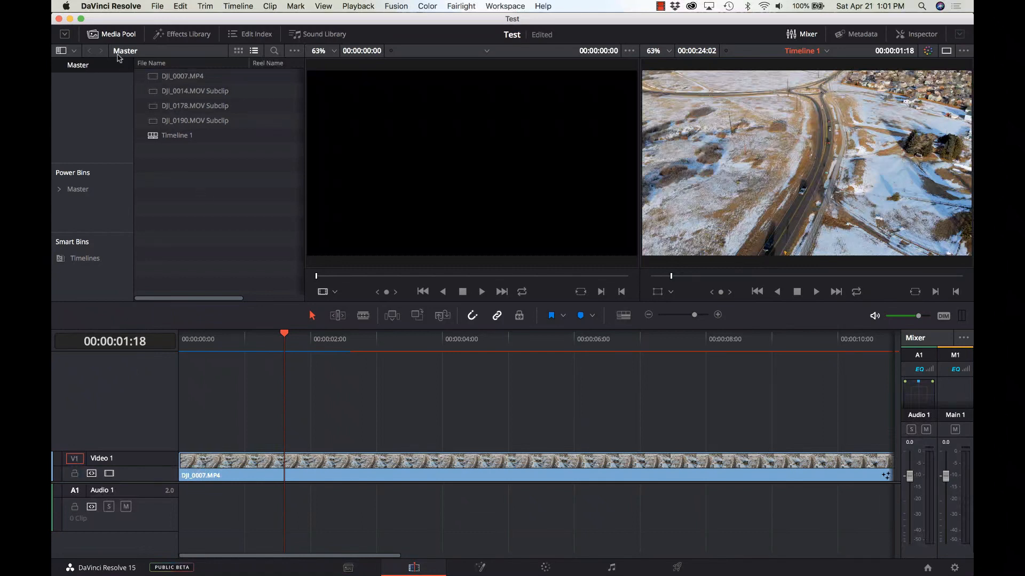
left_click(176, 35)
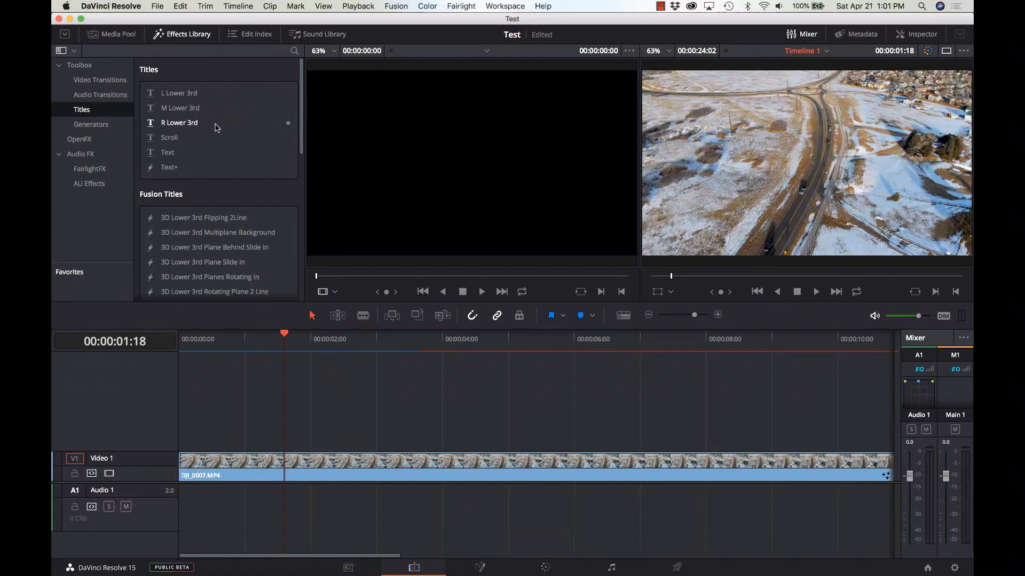
scroll(216, 128, "down", 5)
scroll(216, 128, "down", 6)
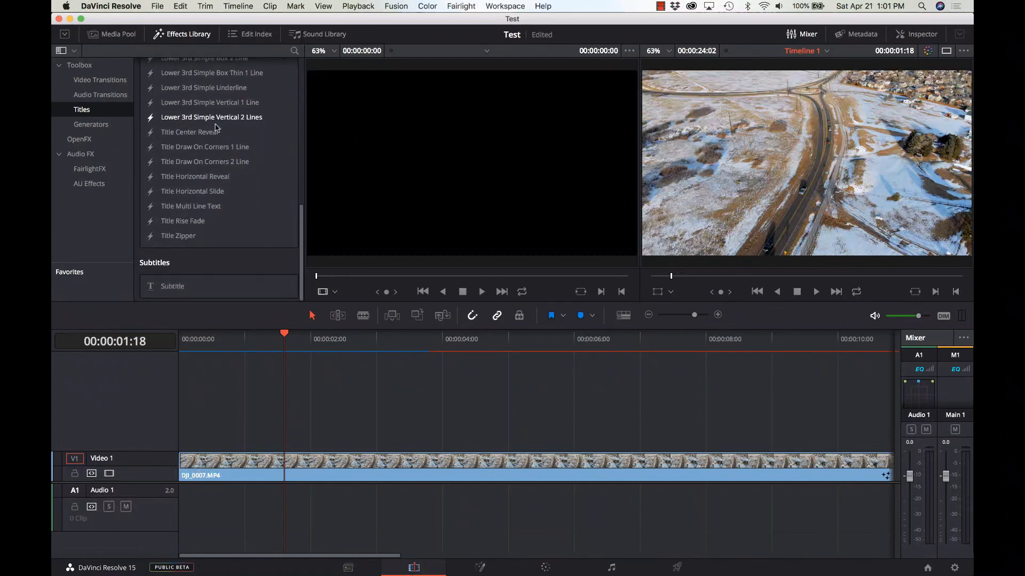
scroll(216, 128, "up", 6)
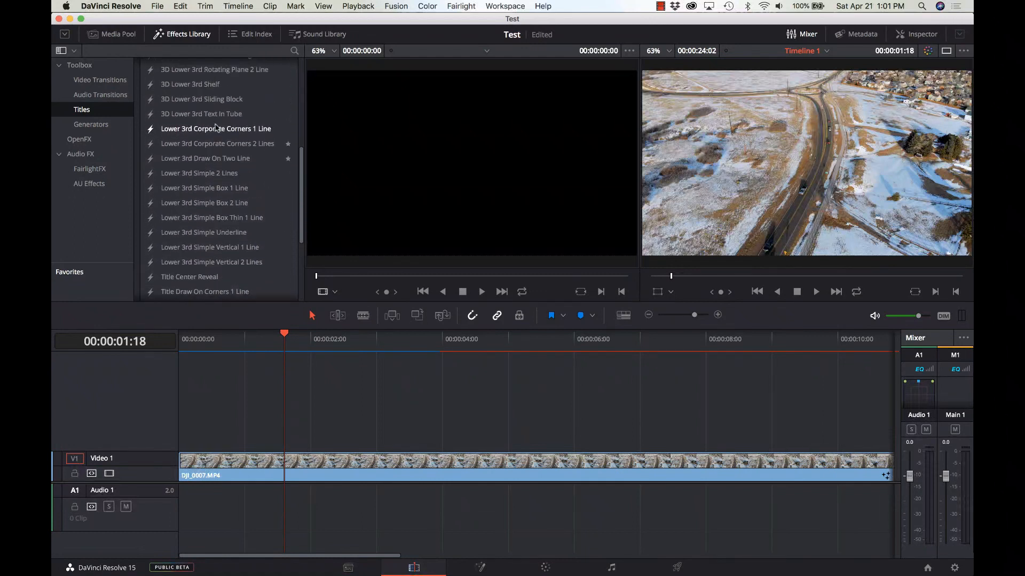
scroll(217, 128, "up", 5)
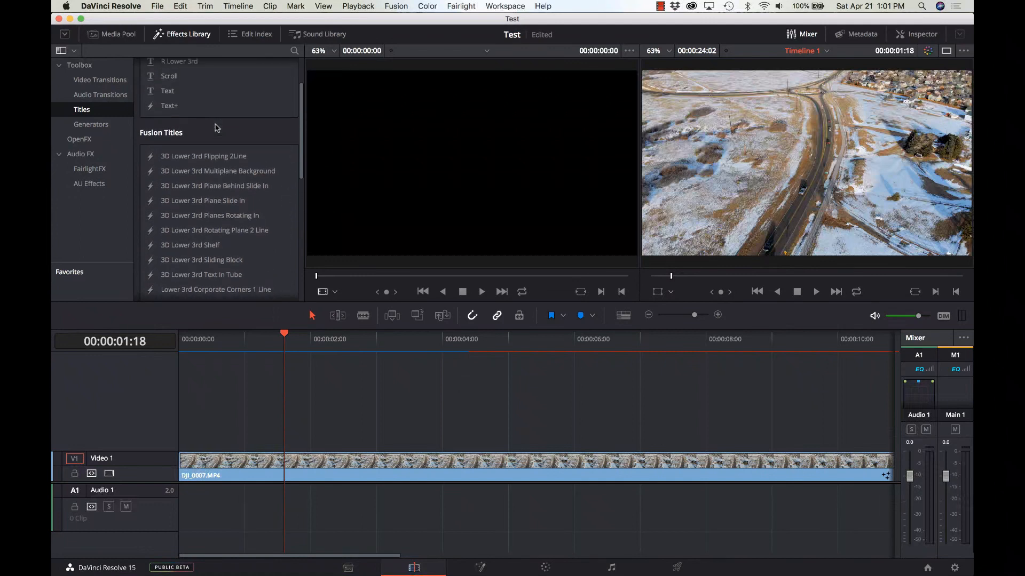
scroll(216, 128, "down", 3)
scroll(216, 128, "up", 1)
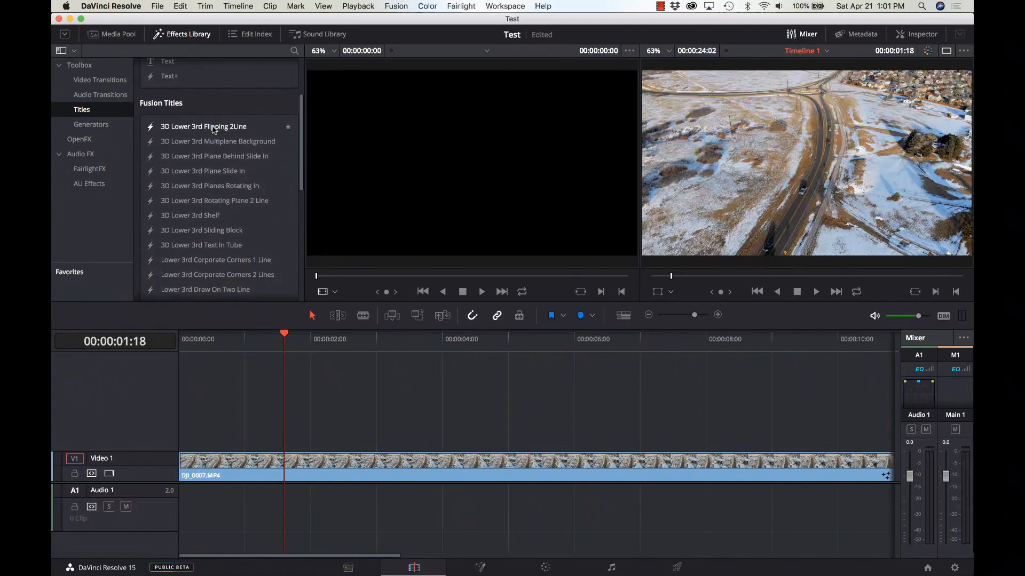
left_click(231, 265)
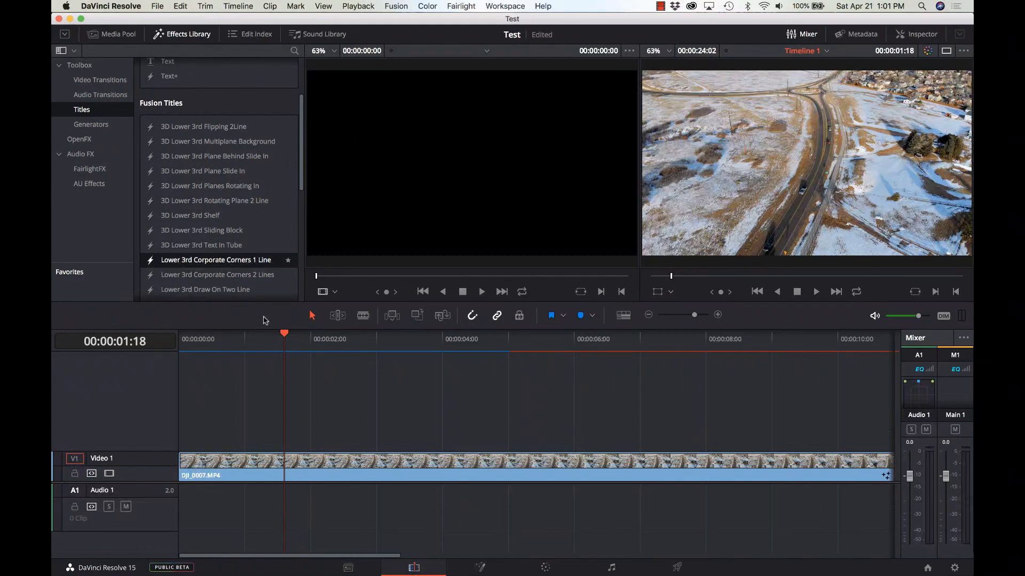
left_click_drag(266, 320, 247, 439)
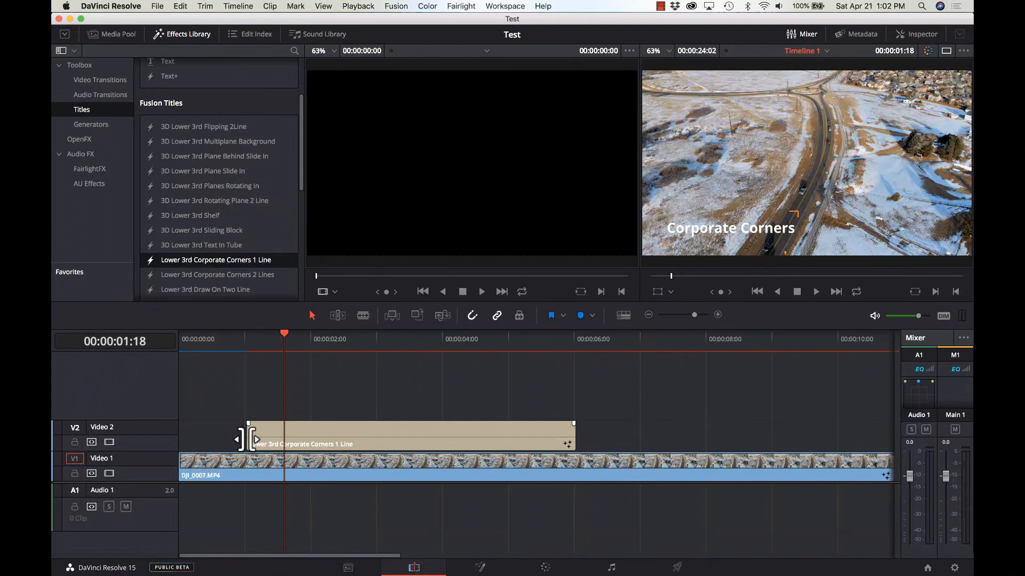
Inspect the Corporate Corners title's Fusion settings for font, styled text, colours and size.
left_click(346, 439)
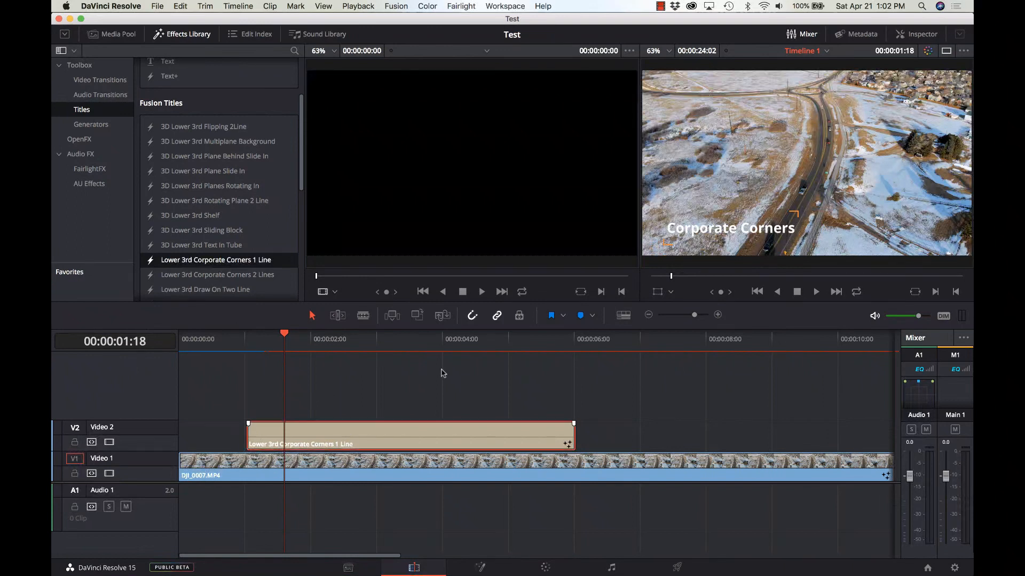
left_click(918, 35)
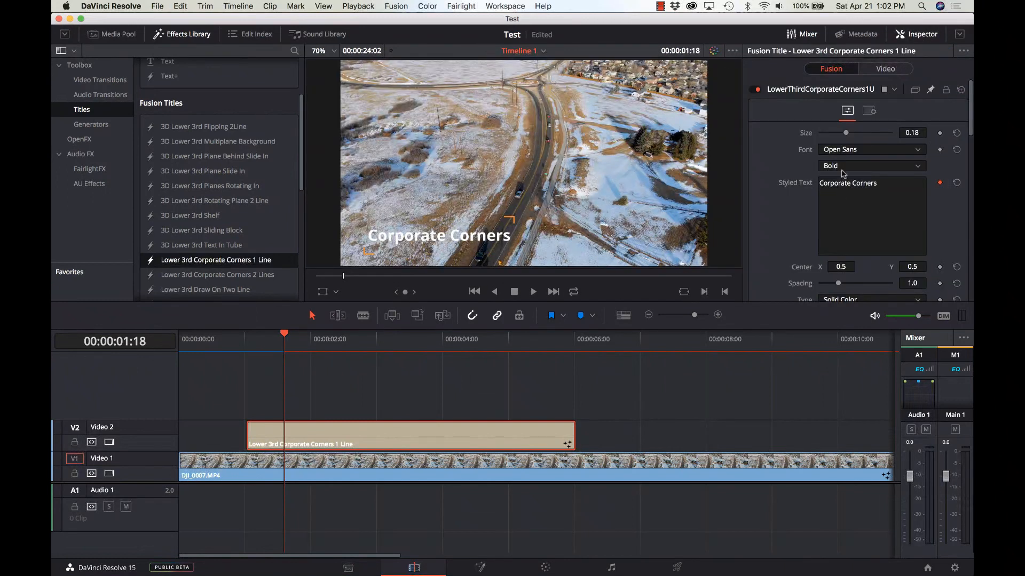
scroll(873, 242, "down", 3)
scroll(873, 242, "down", 5)
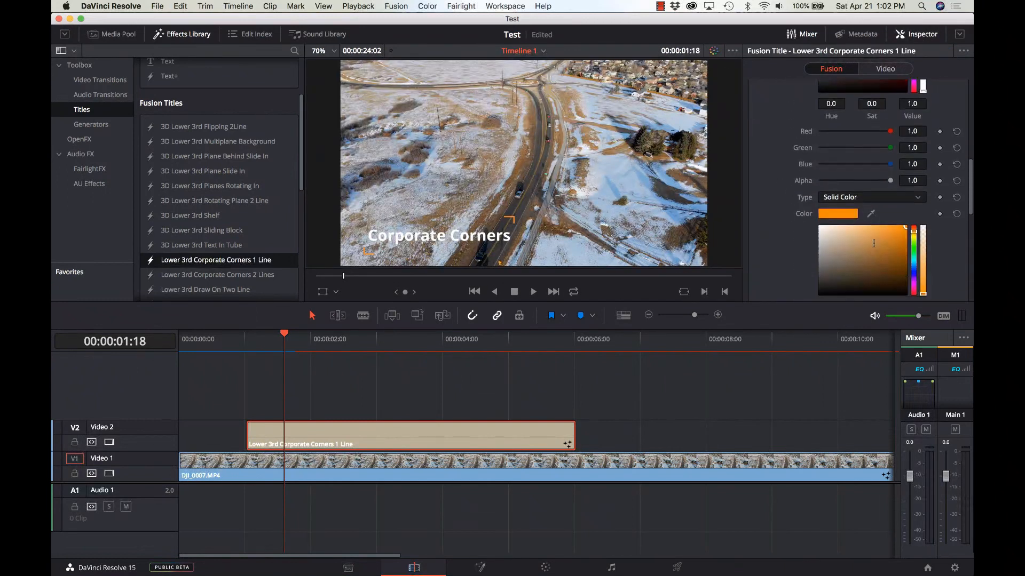
scroll(874, 241, "down", 4)
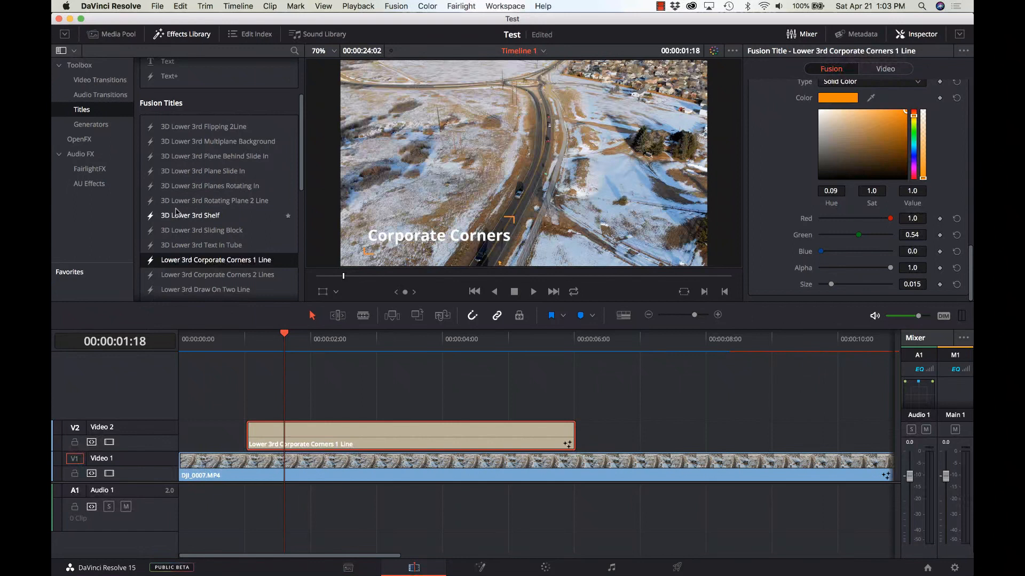
Browse the remaining Fusion titles and the video transitions, from the dissolves to the wipes.
scroll(184, 213, "down", 5)
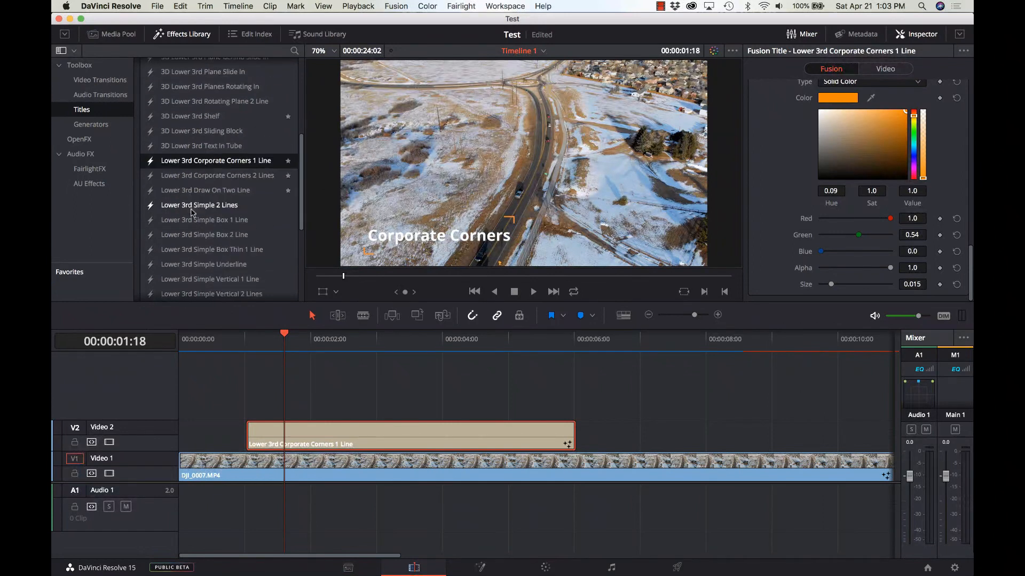
scroll(192, 213, "down", 2)
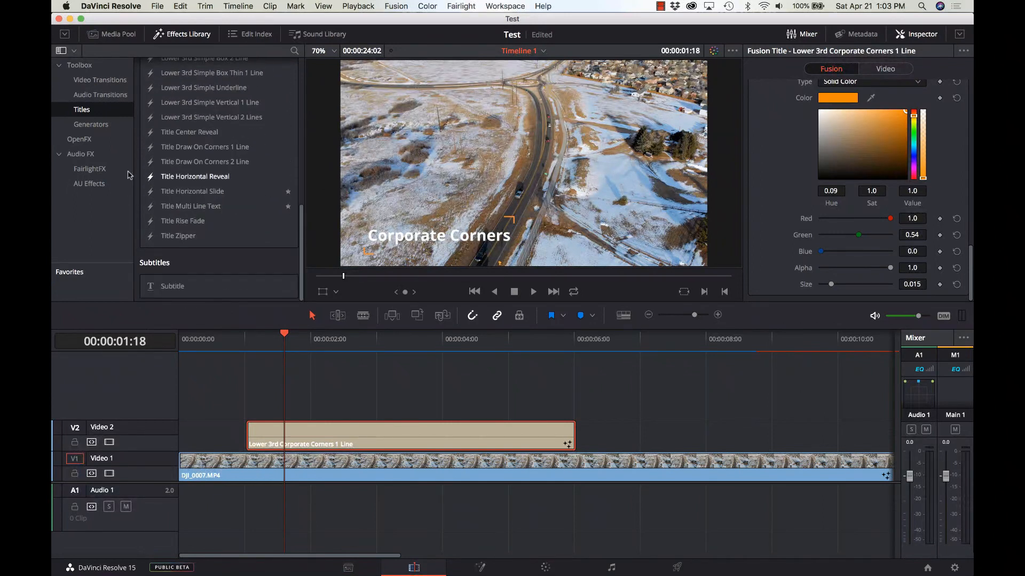
left_click(102, 93)
left_click(103, 80)
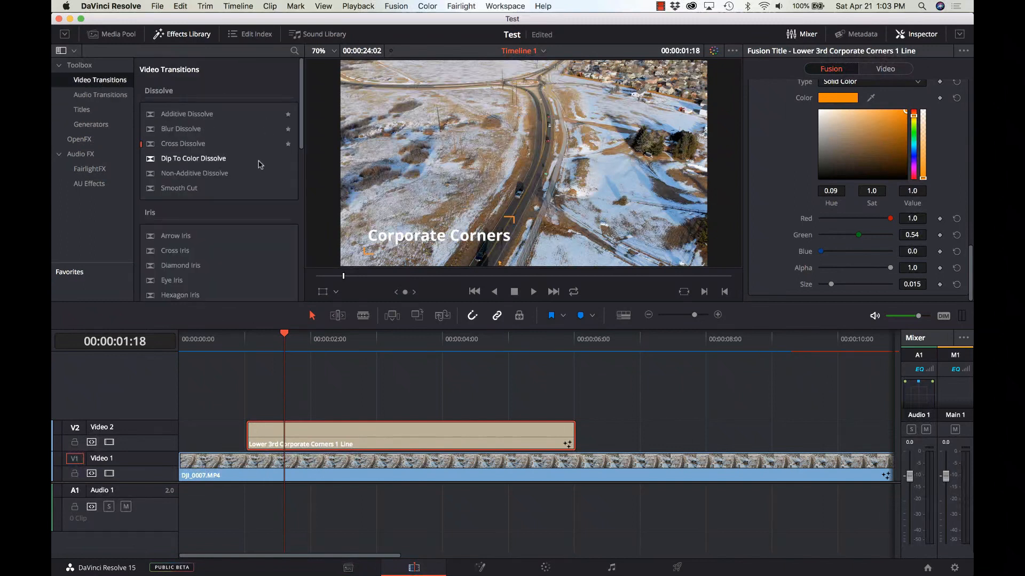
scroll(256, 167, "down", 2)
scroll(256, 167, "down", 4)
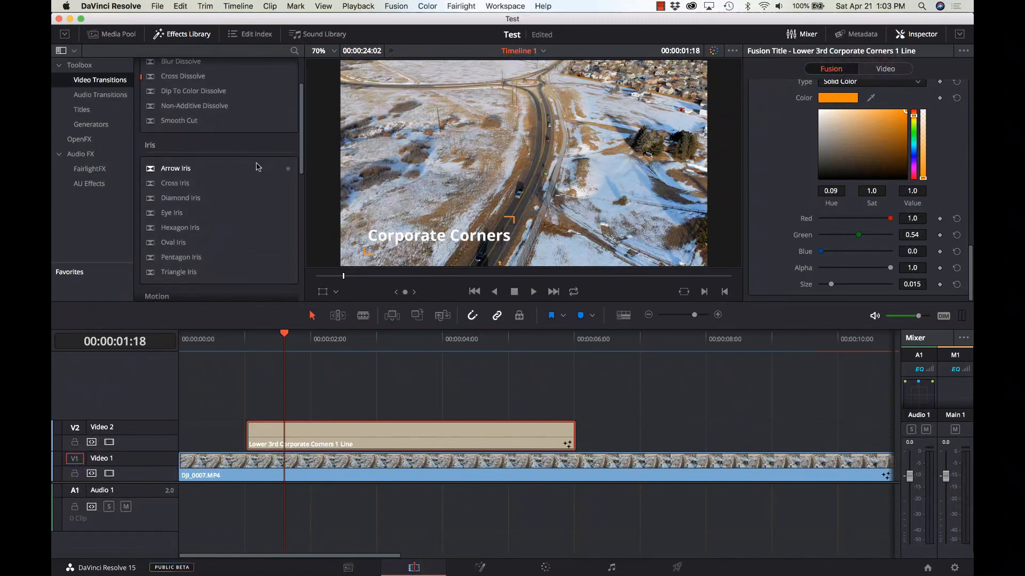
scroll(258, 167, "down", 7)
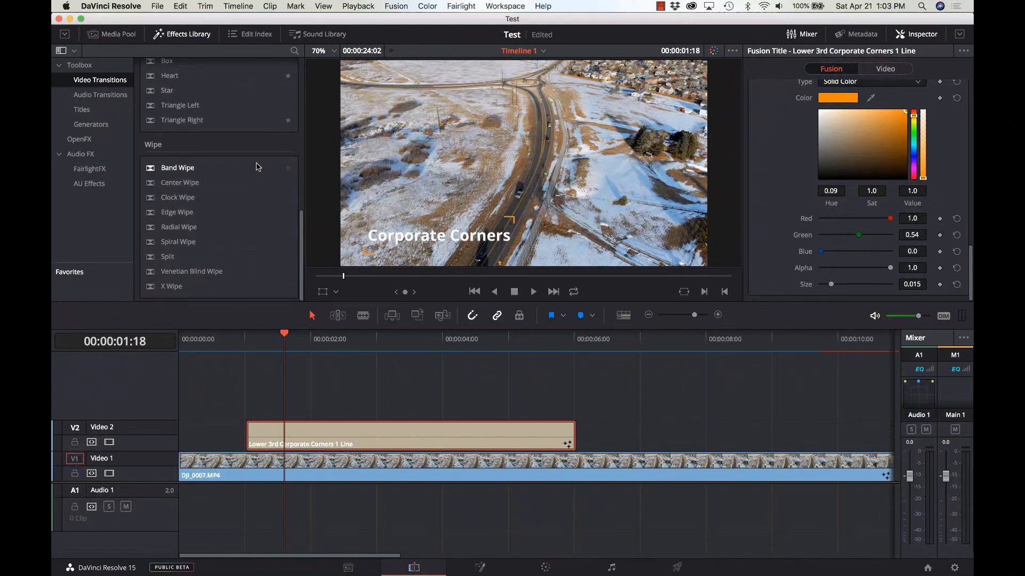
scroll(258, 167, "up", 15)
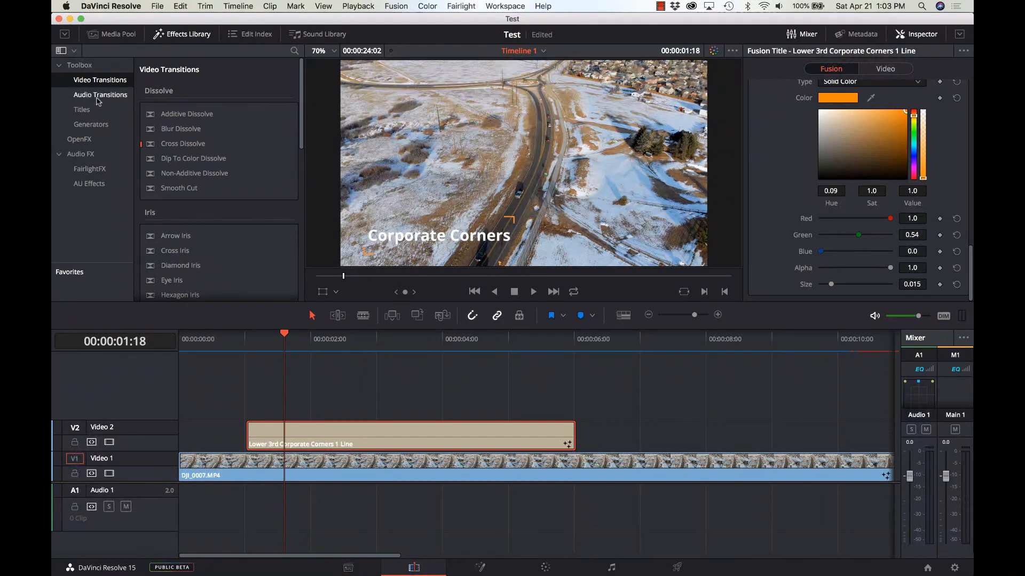
Review the audio transitions, titles and generators available in the Effects Library.
left_click(99, 97)
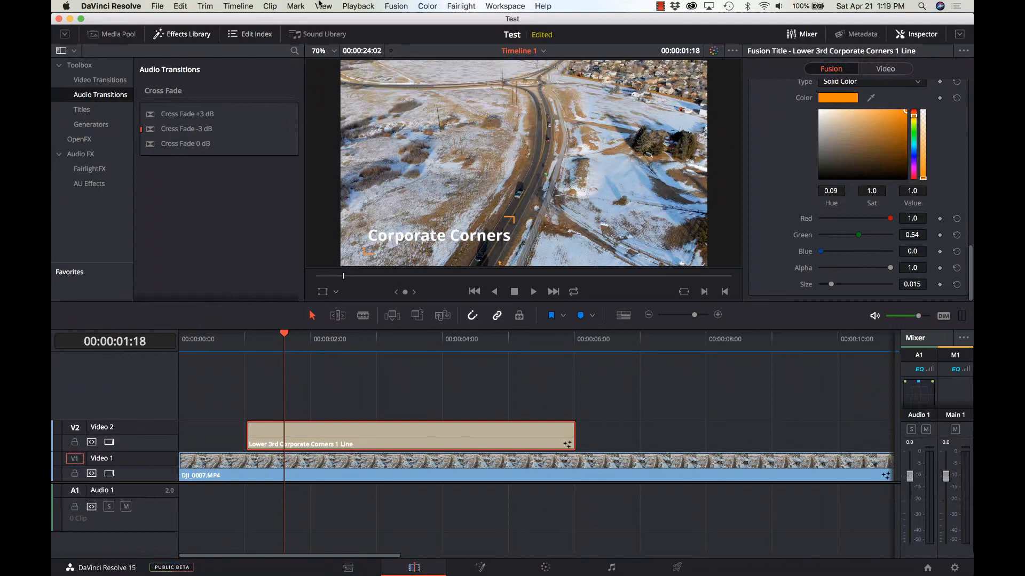
left_click(93, 111)
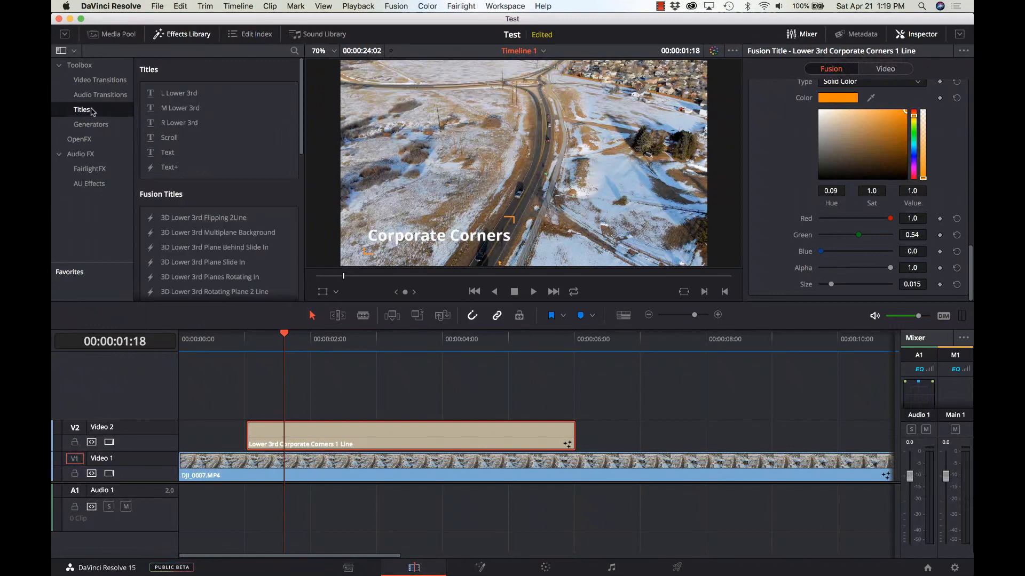
left_click(93, 126)
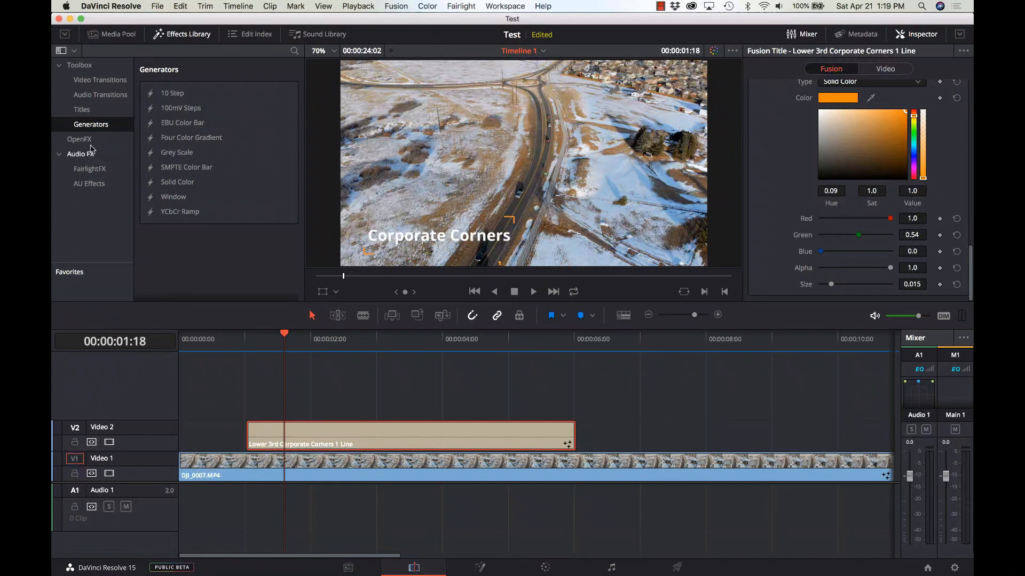
Review the OpenFX filters from the blur effects to the light effects, and display the Audio FX effects.
left_click(91, 141)
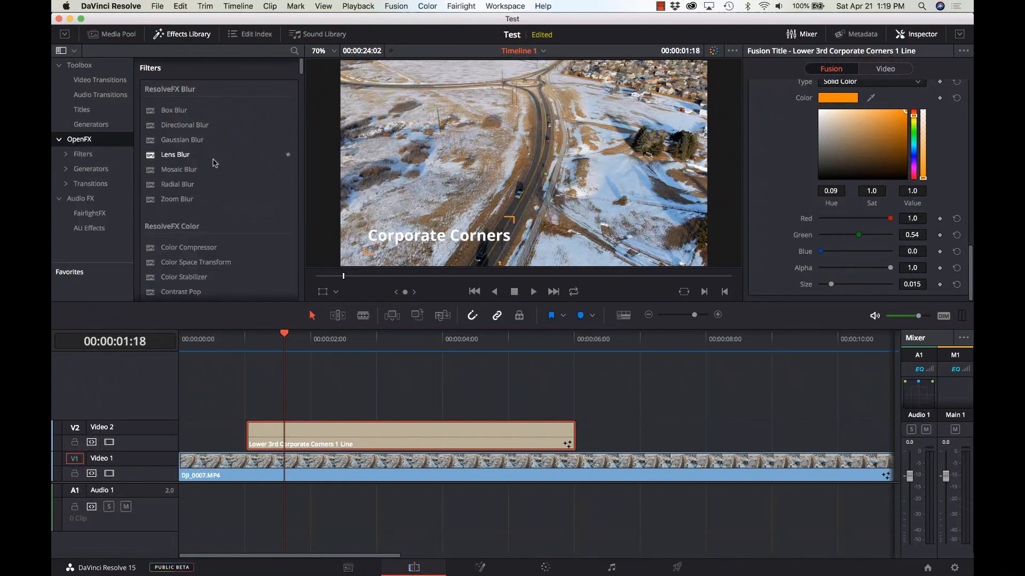
scroll(214, 163, "down", 3)
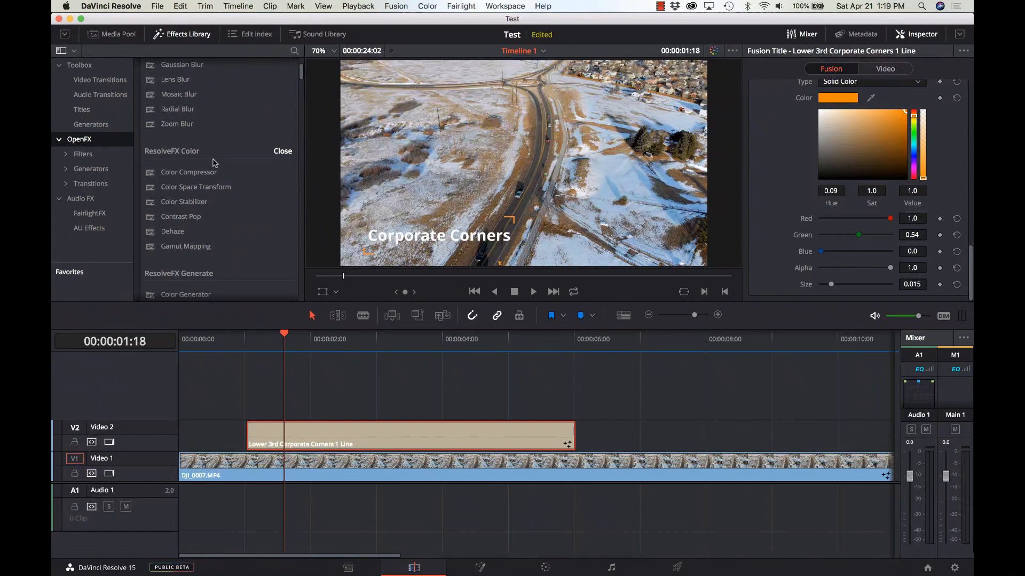
scroll(214, 164, "down", 2)
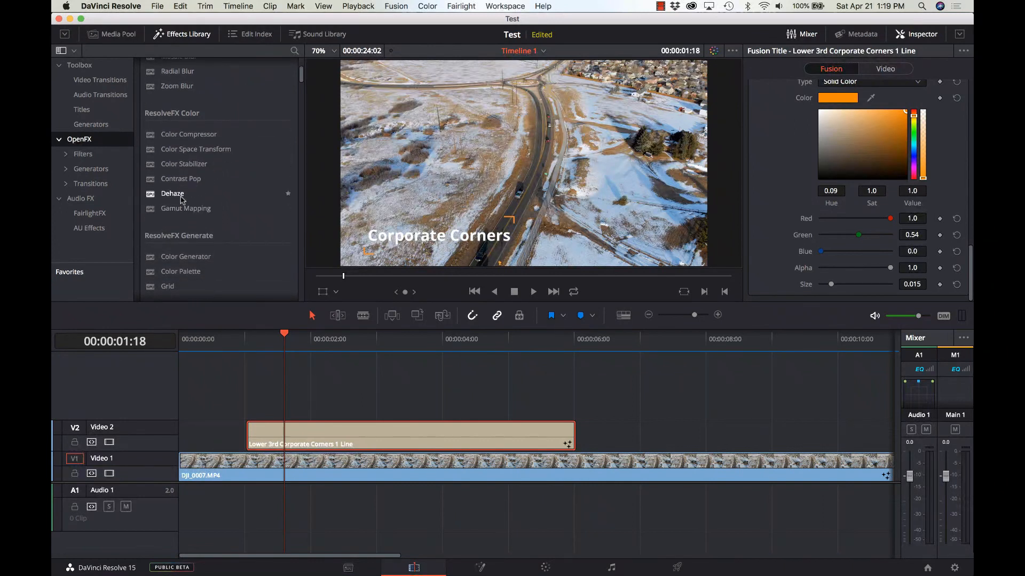
scroll(182, 200, "down", 5)
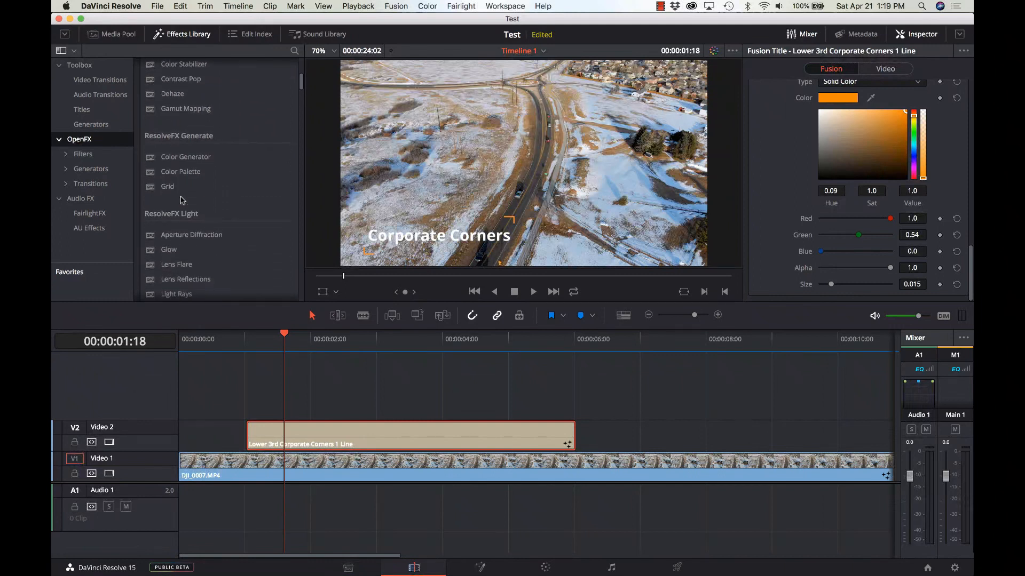
scroll(181, 200, "down", 4)
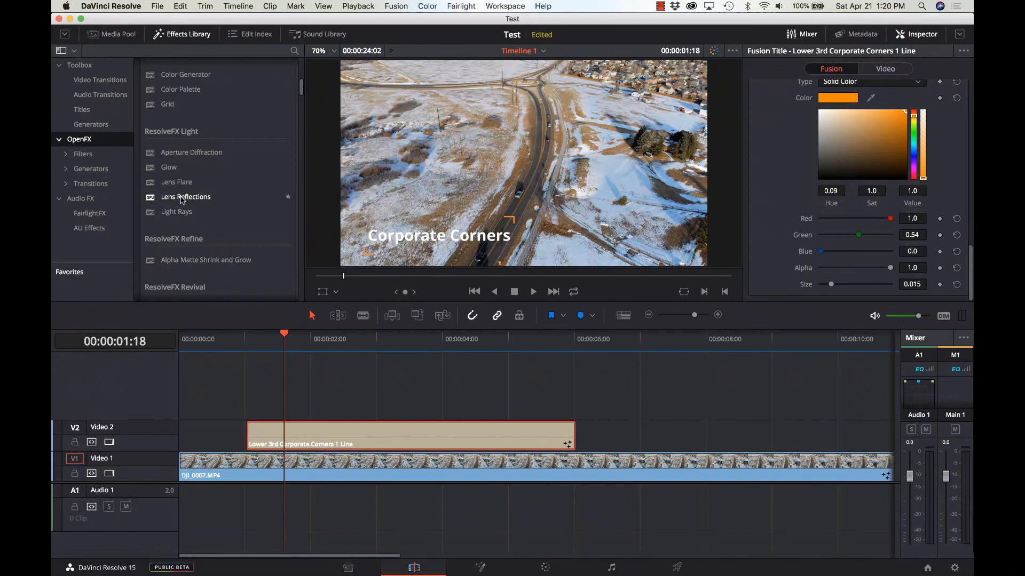
left_click(93, 196)
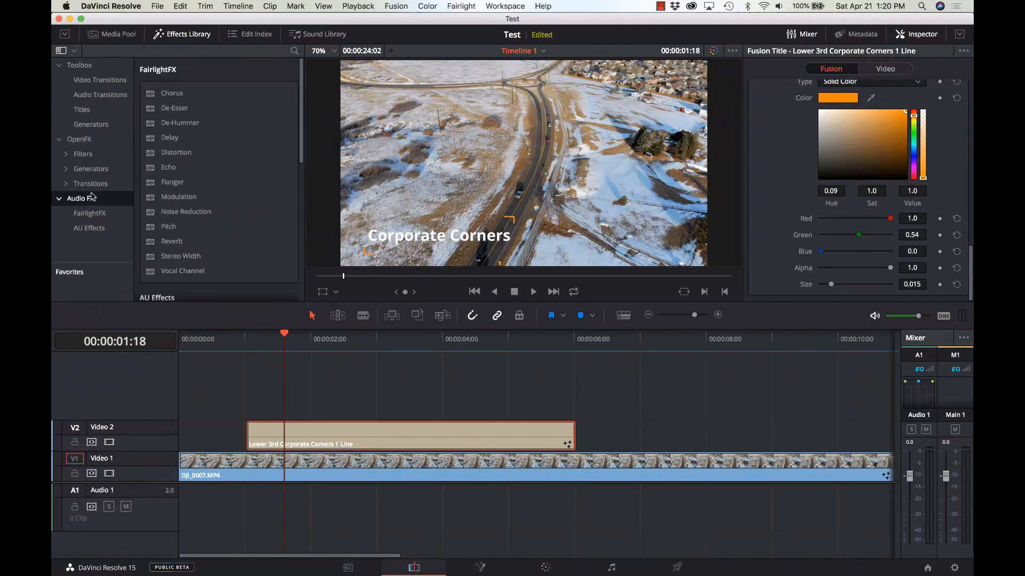